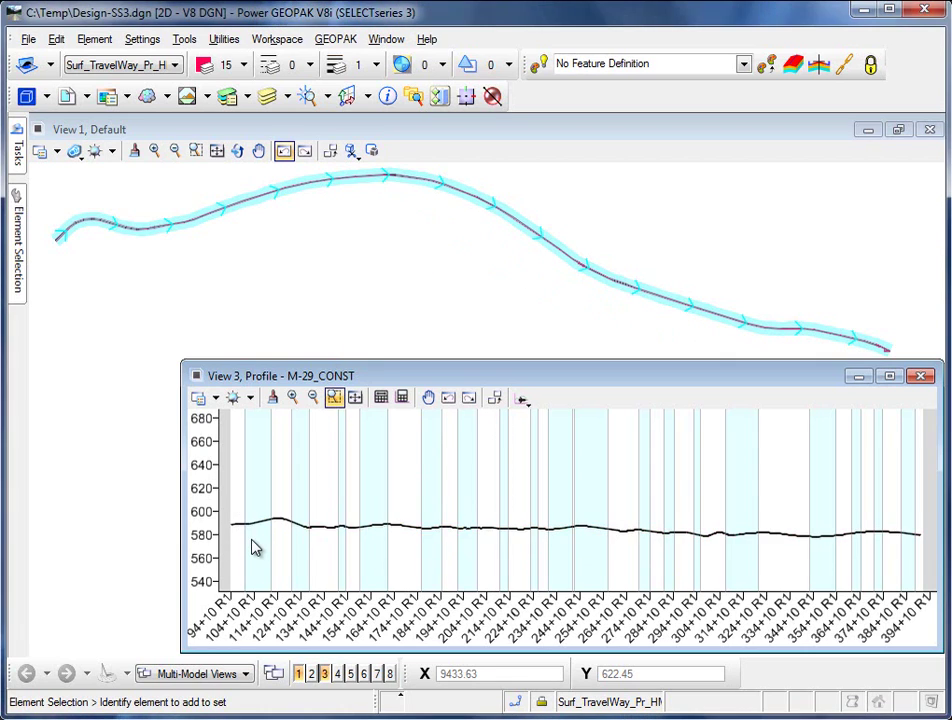
Inspect the imported M-29_CONST profile line in View 3, selecting it and panning it into view
scroll(254, 548, "up", 2)
scroll(246, 533, "down", 1)
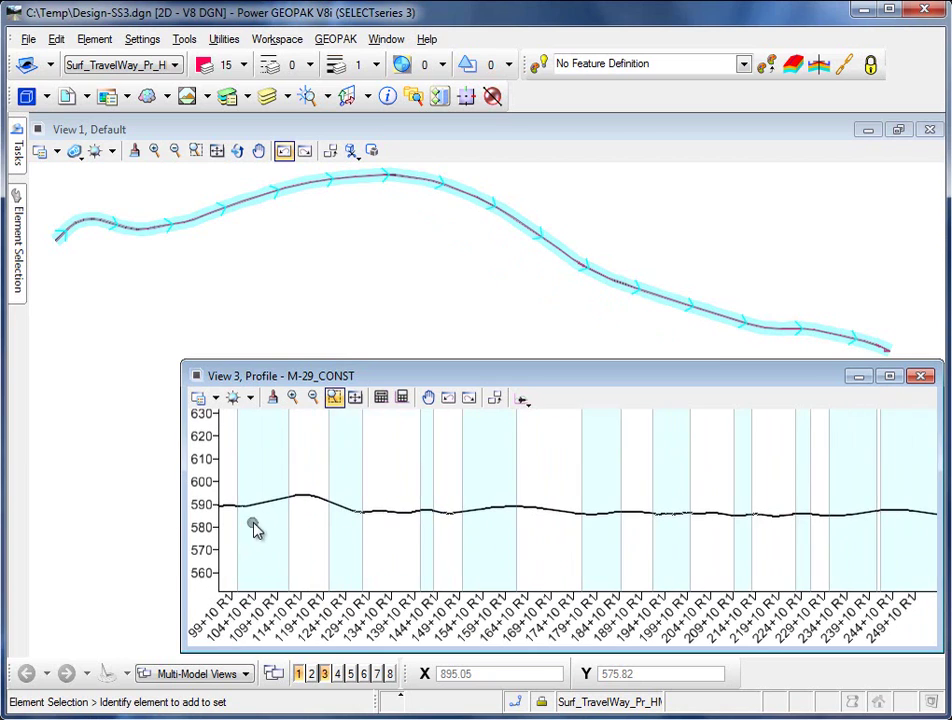
left_click(428, 400)
right_click(453, 504)
left_click(414, 513)
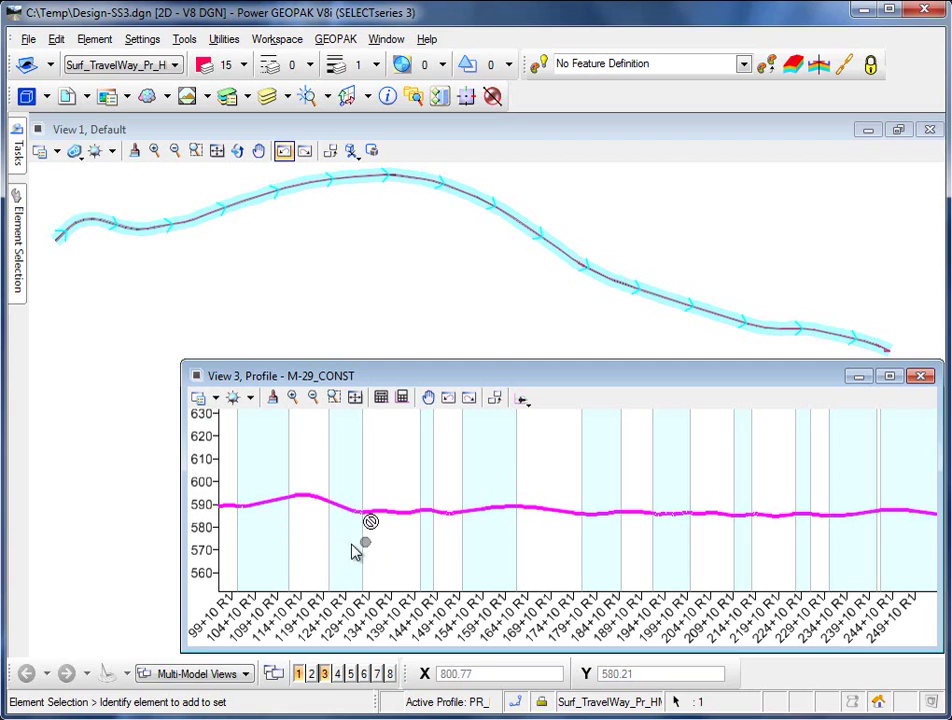
left_click(427, 398)
left_click_drag(436, 480, 431, 493)
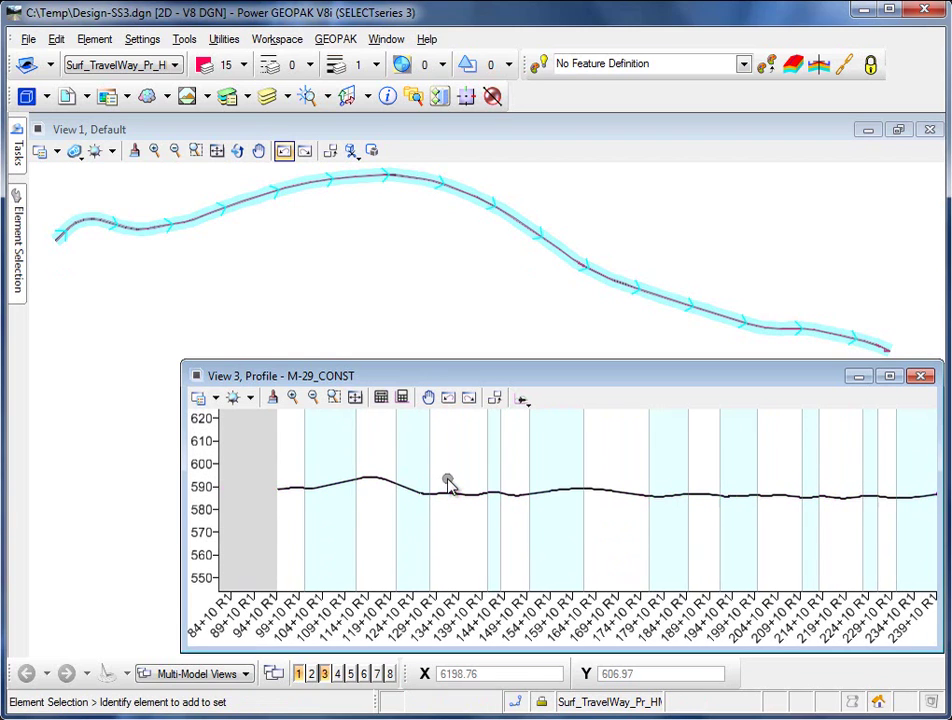
Maximize View 3 and fit the whole profile in it
left_click(890, 376)
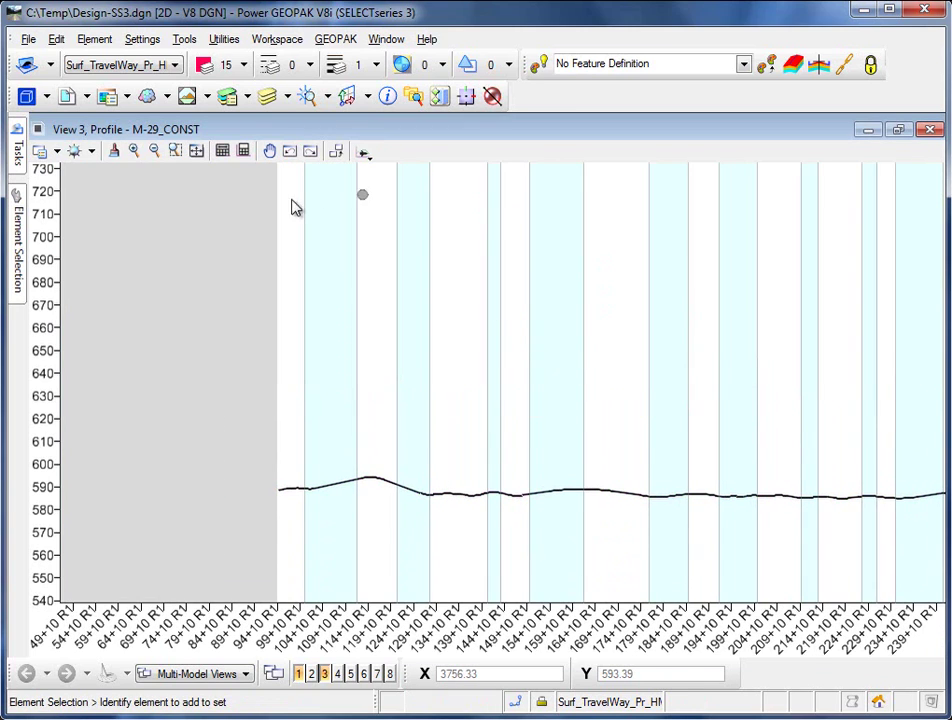
left_click(243, 151)
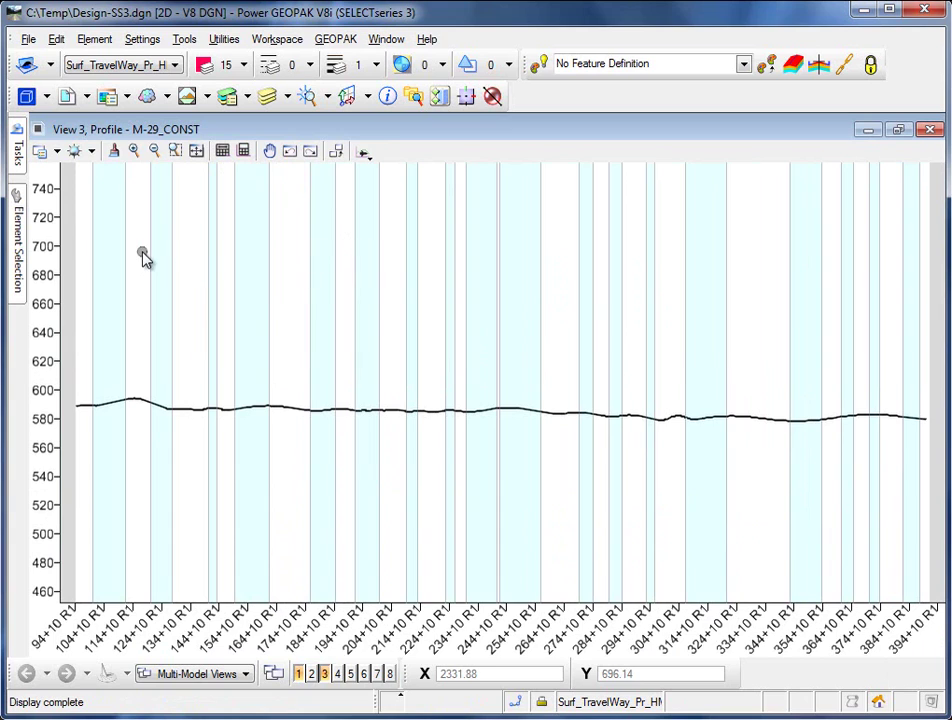
mouse_move(338, 414)
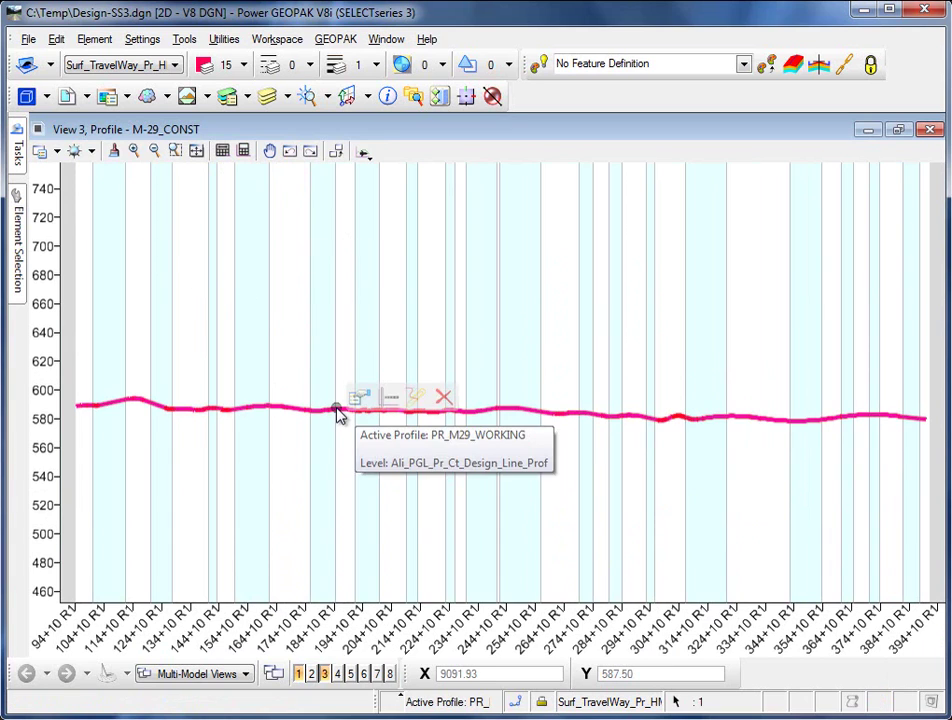
Set the PR_M29_WORKING profile's Feature Definition to No Feature Definition, then deselect it
left_click(361, 400)
left_click(630, 438)
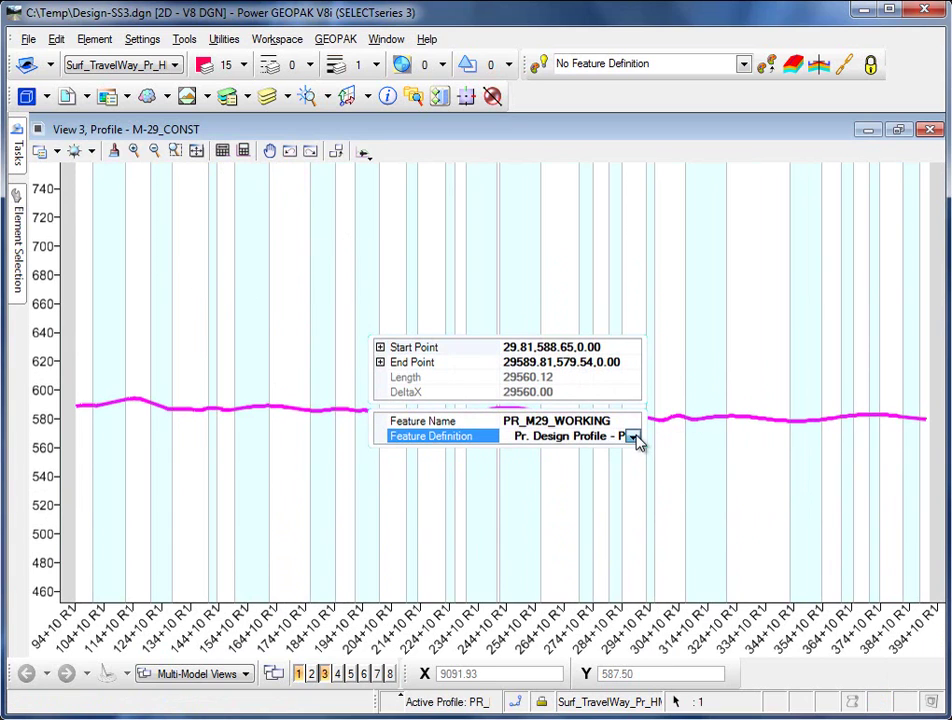
left_click(633, 437)
left_click_drag(565, 588, 532, 586)
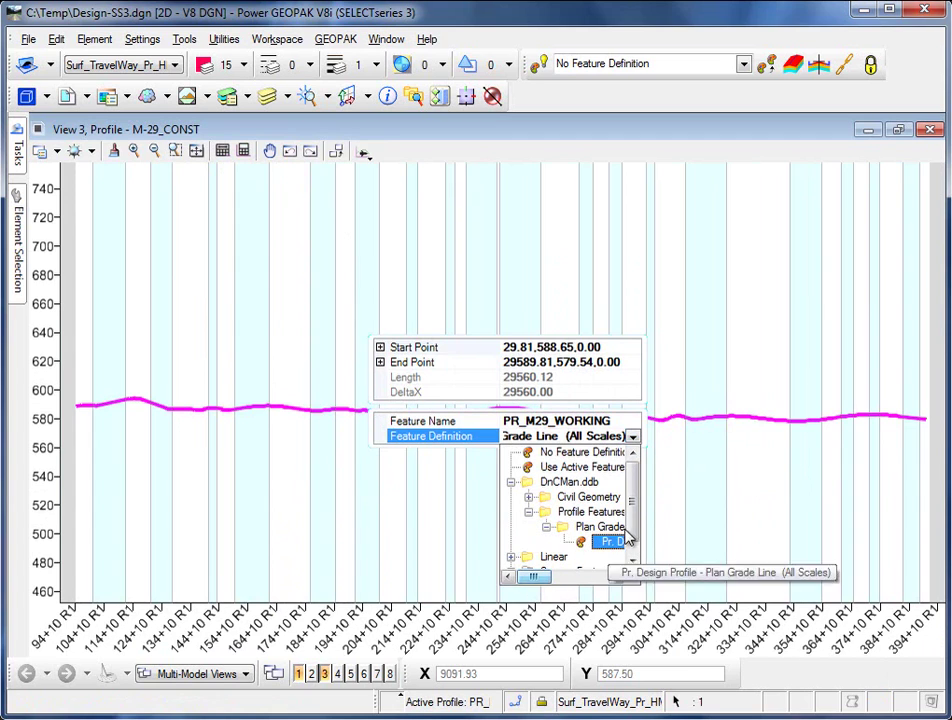
left_click(604, 462)
left_click(632, 438)
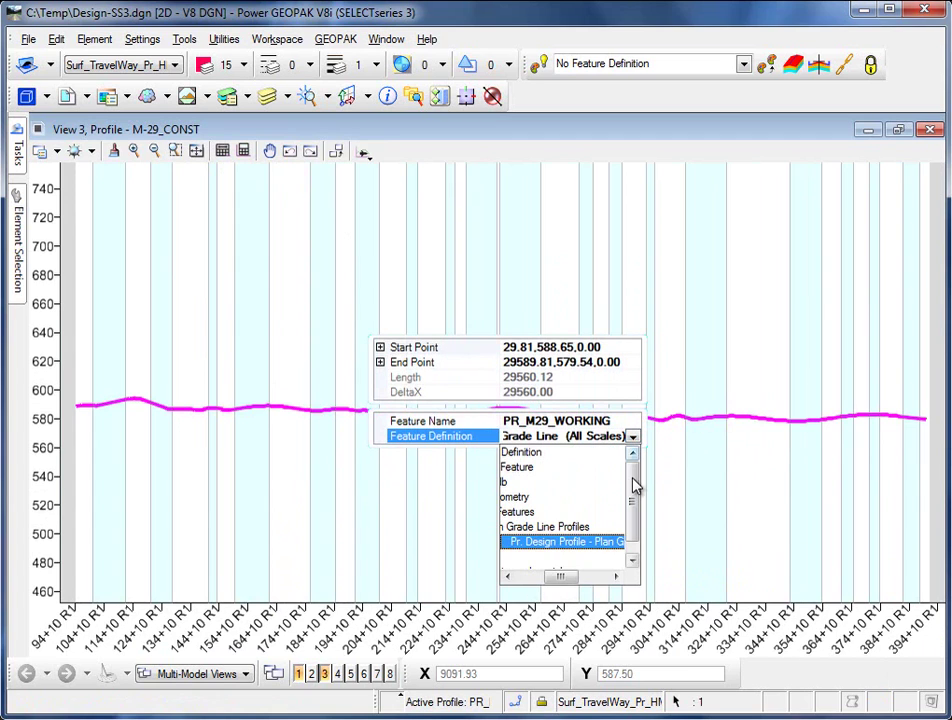
left_click_drag(541, 583, 531, 577)
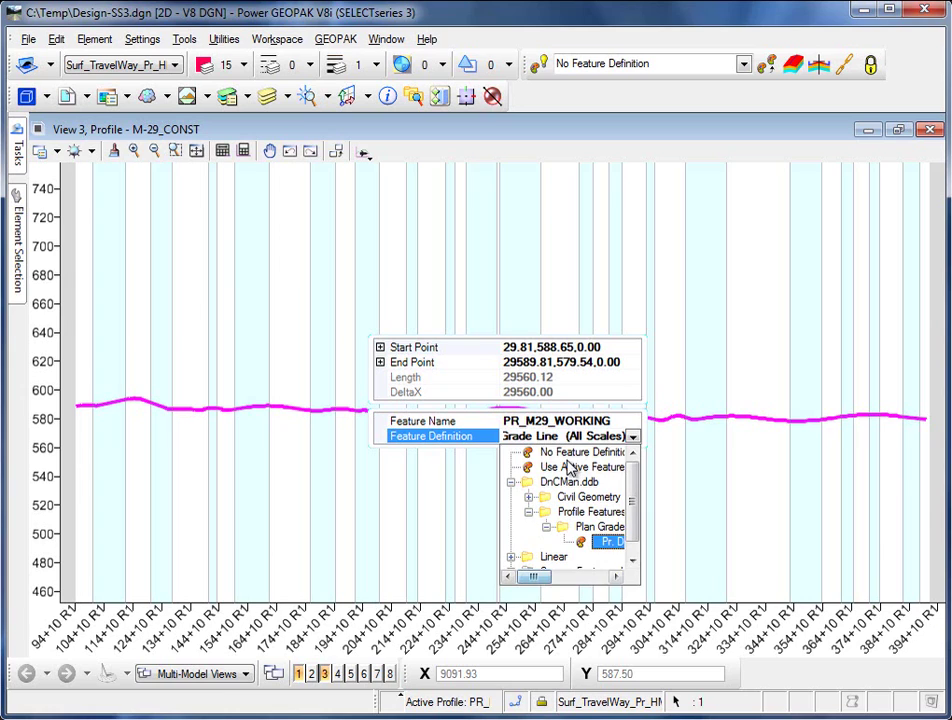
left_click(573, 512)
left_click(550, 478)
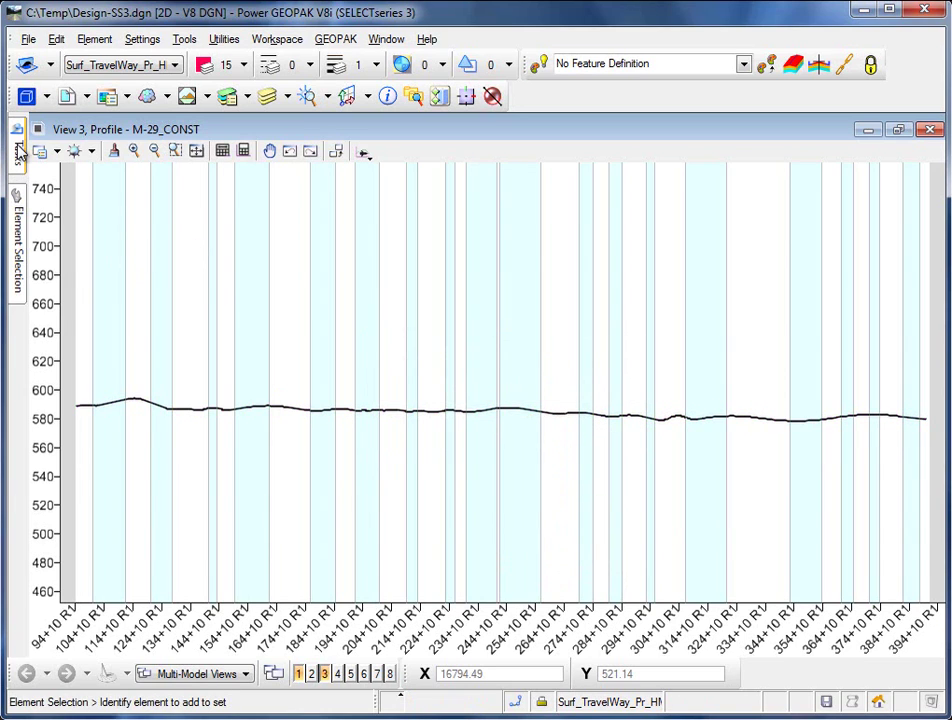
Drop the profile line into plain graphics with Drop Element, Line Strings/Shapes enabled
mouse_move(17, 152)
left_click(178, 195)
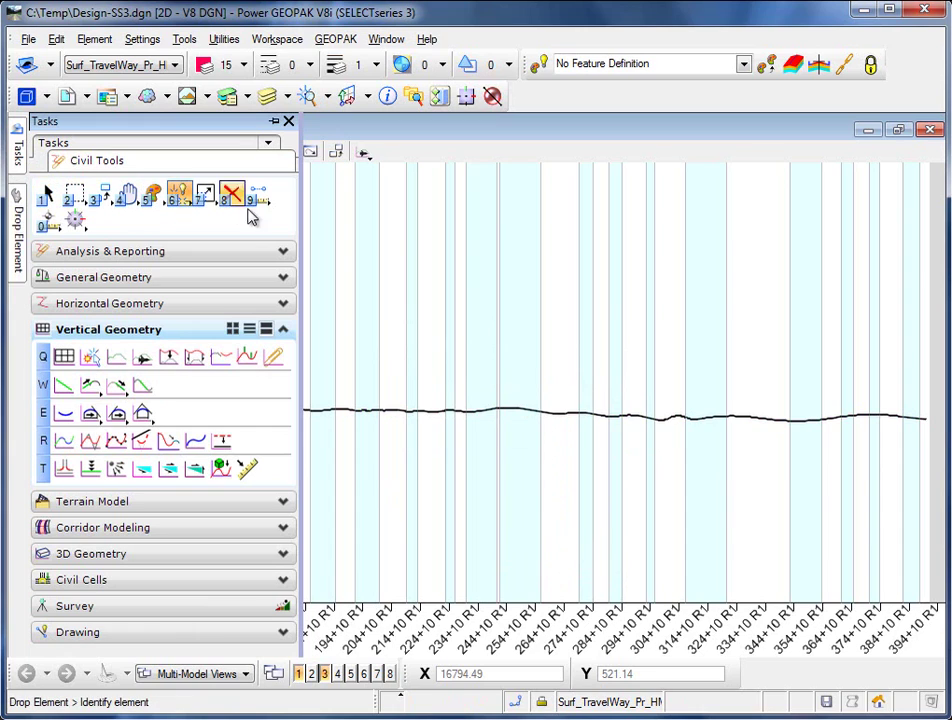
mouse_move(20, 235)
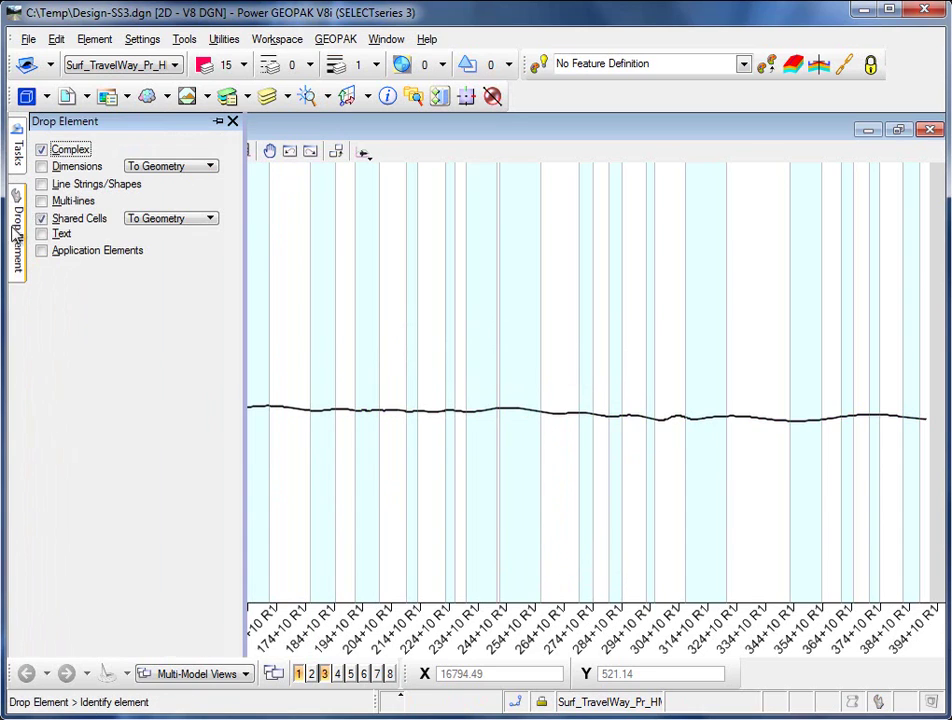
left_click(41, 184)
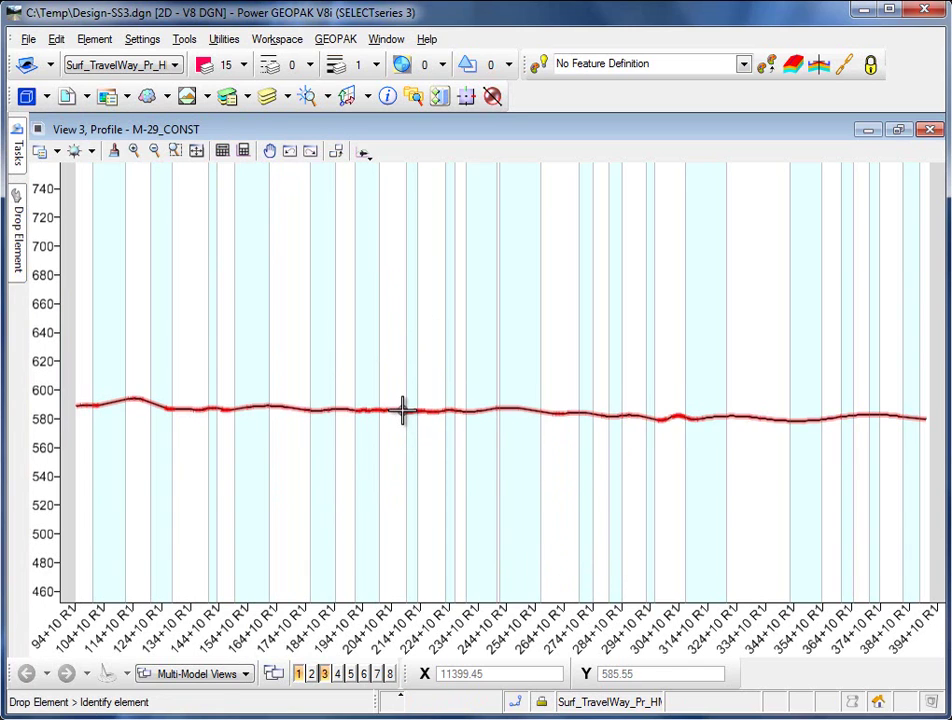
left_click(404, 408)
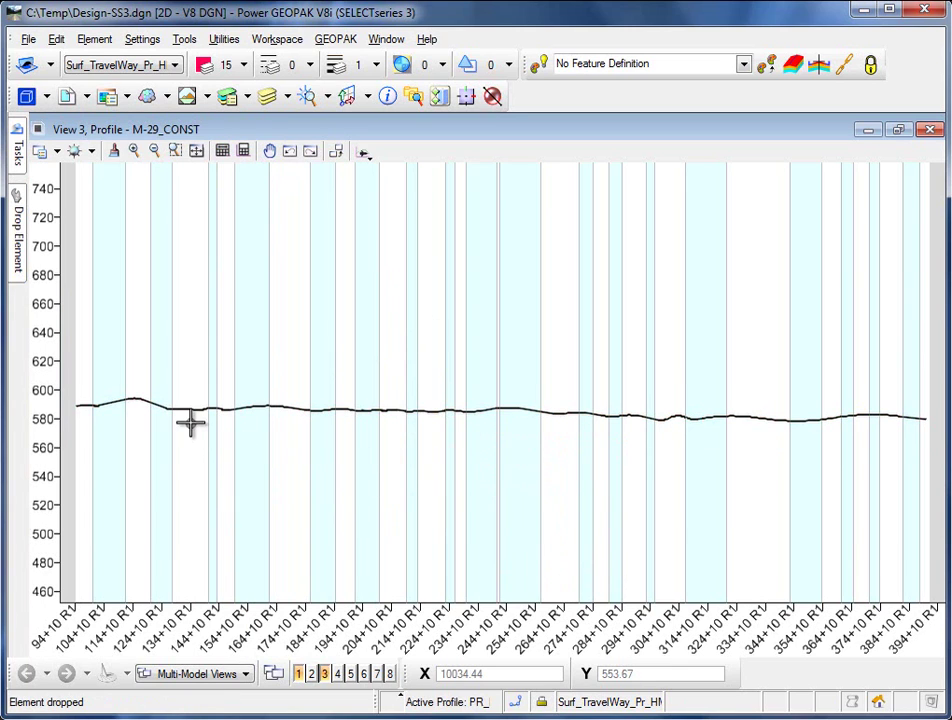
scroll(190, 420, "up", 6)
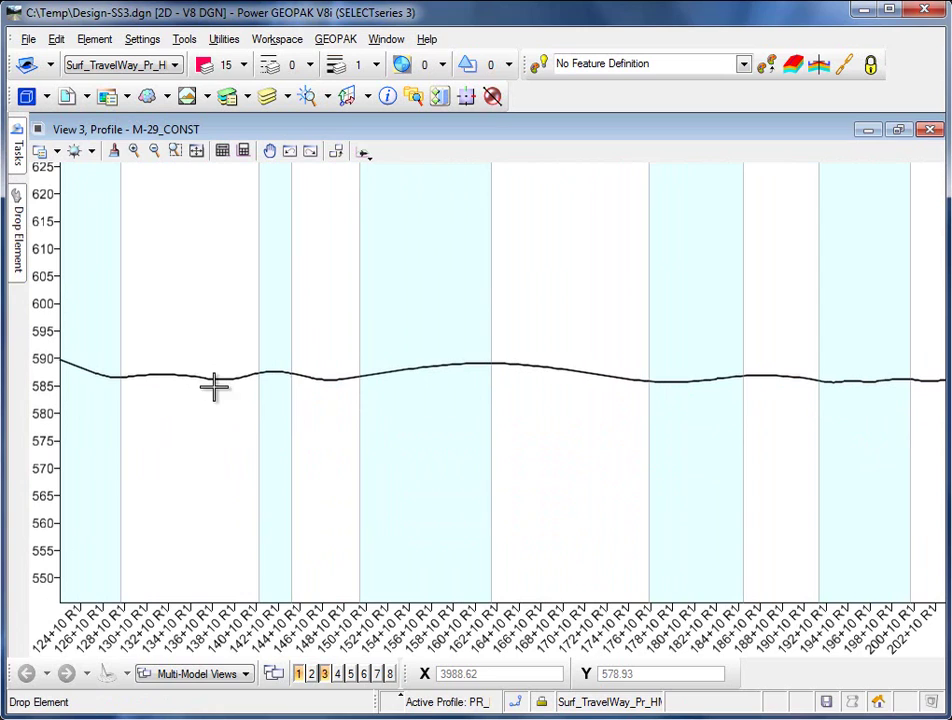
Return to element selection, fit the view and box-select all 60 dropped profile pieces
right_click(224, 407)
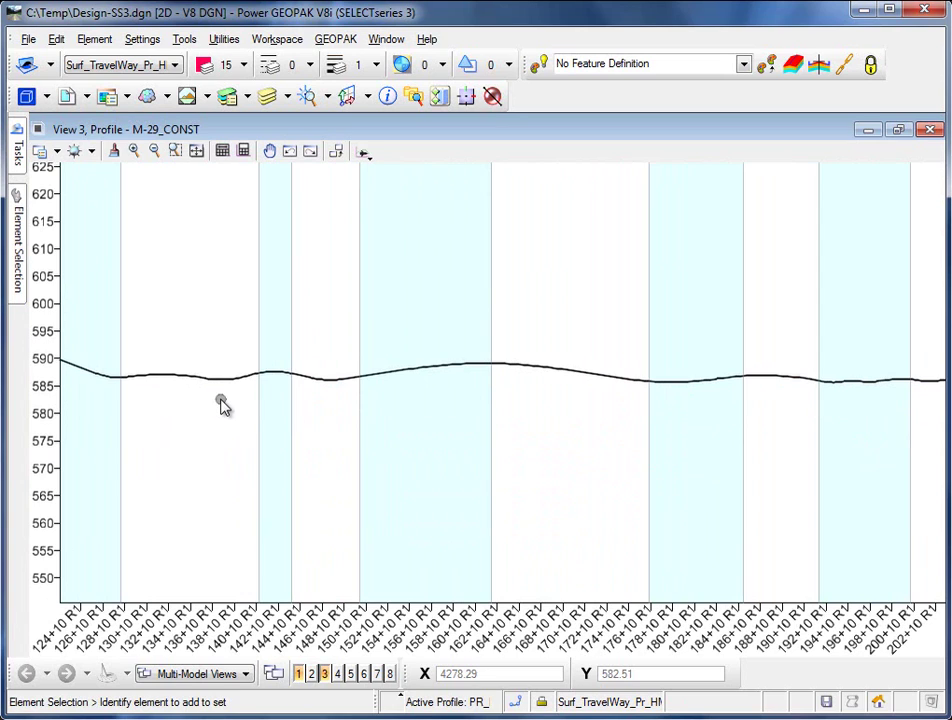
left_click(227, 383)
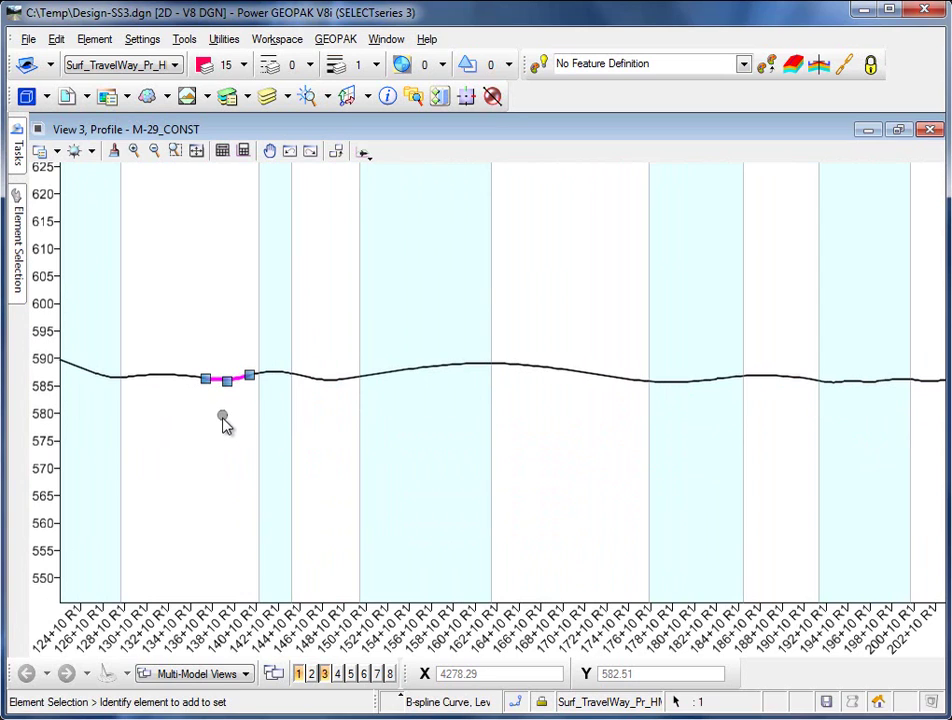
left_click(402, 375)
left_click(381, 416)
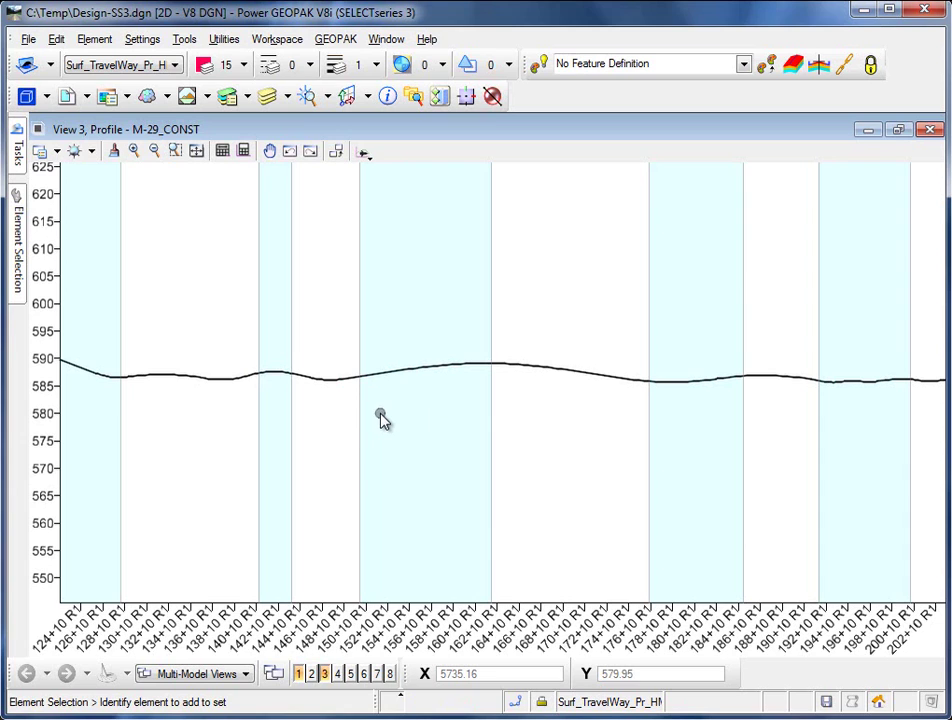
scroll(381, 418, "down", 4)
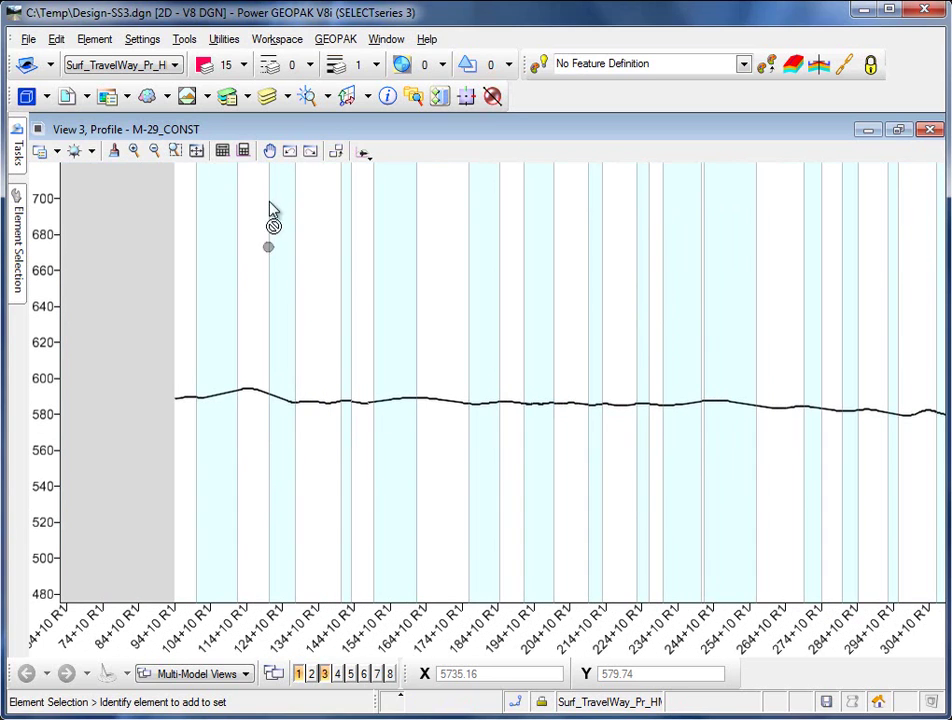
left_click(196, 150)
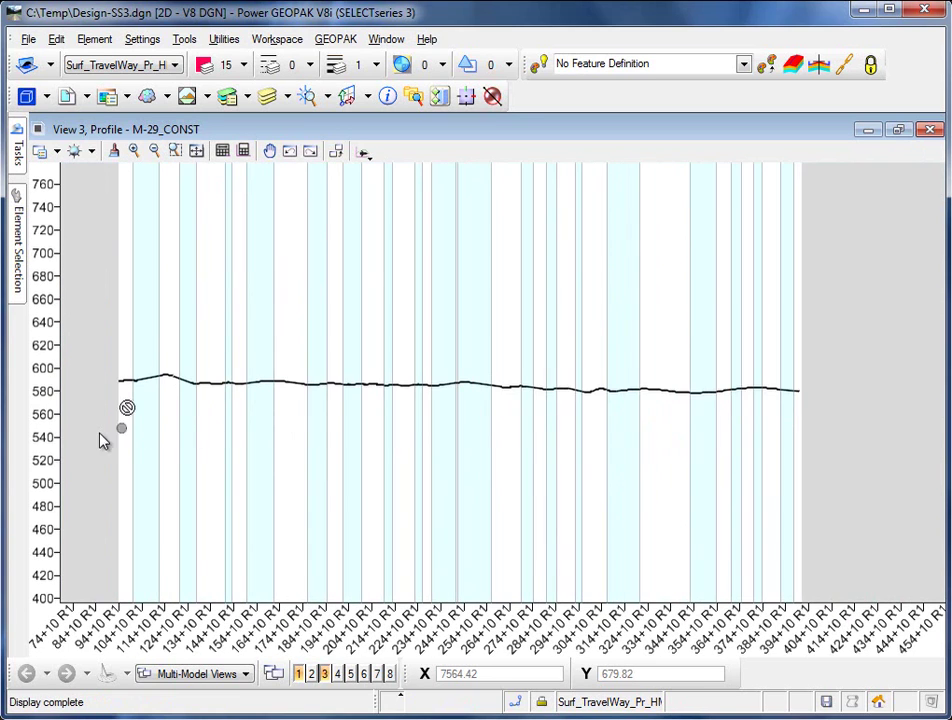
left_click_drag(99, 432, 842, 334)
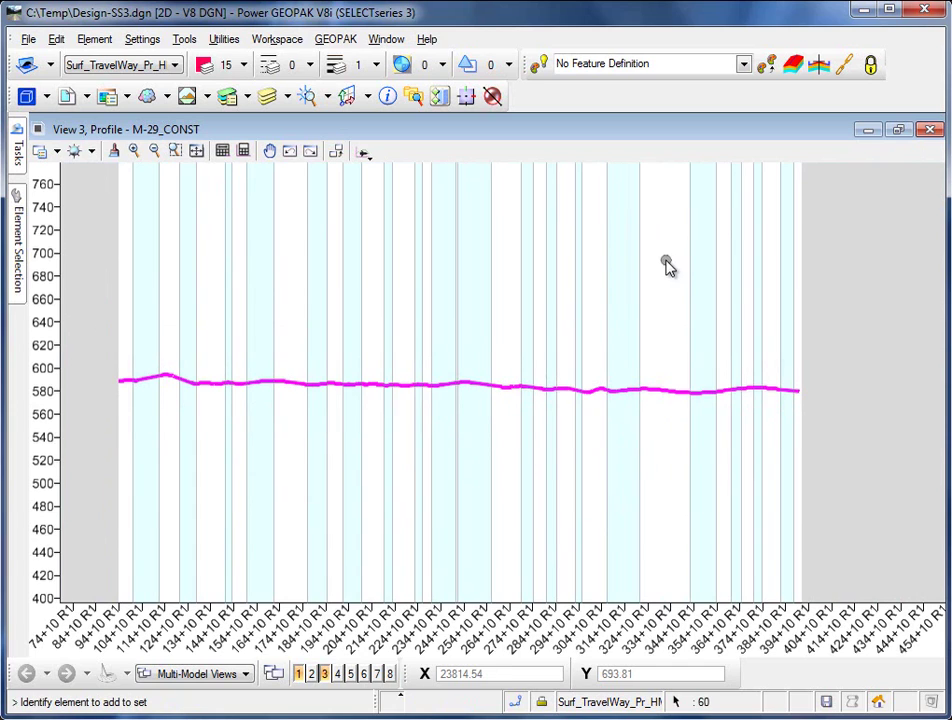
mouse_move(17, 148)
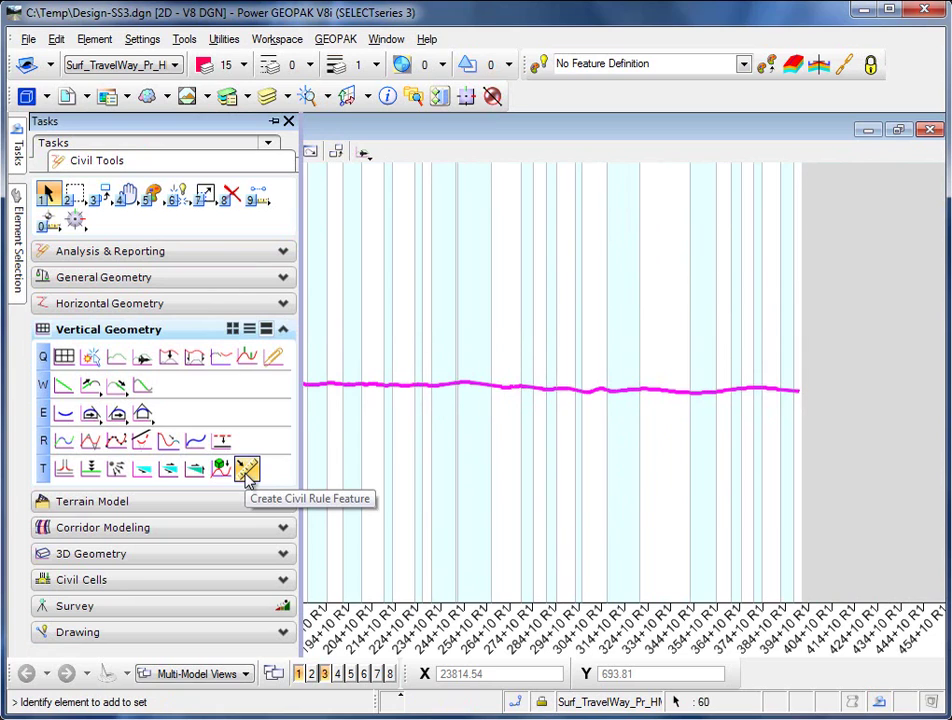
Create a civil rule feature from the 60 selected profile elements
left_click(247, 476)
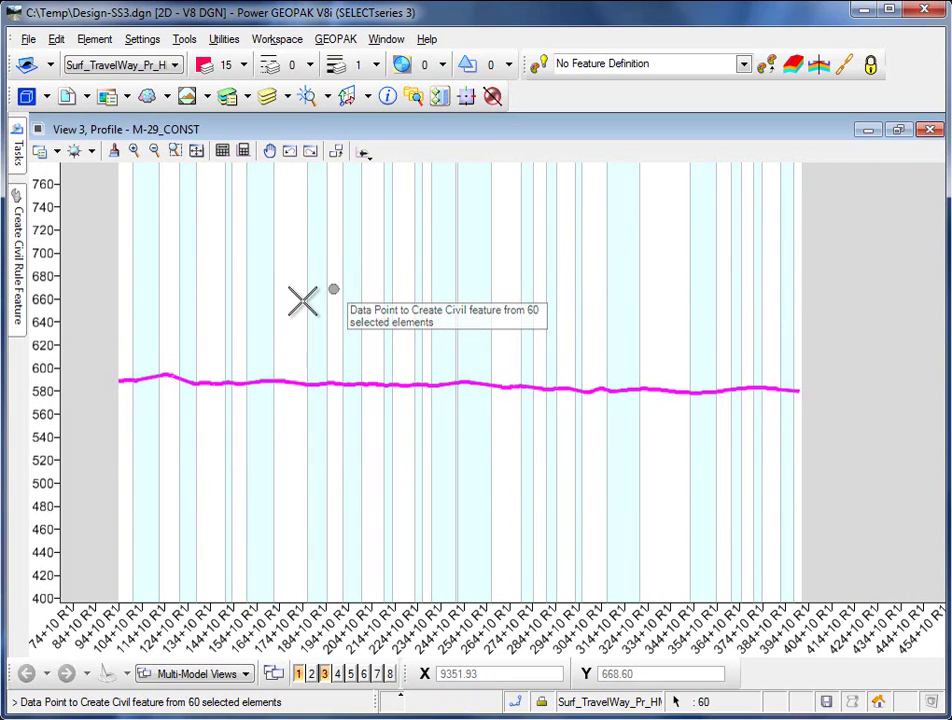
left_click(302, 300)
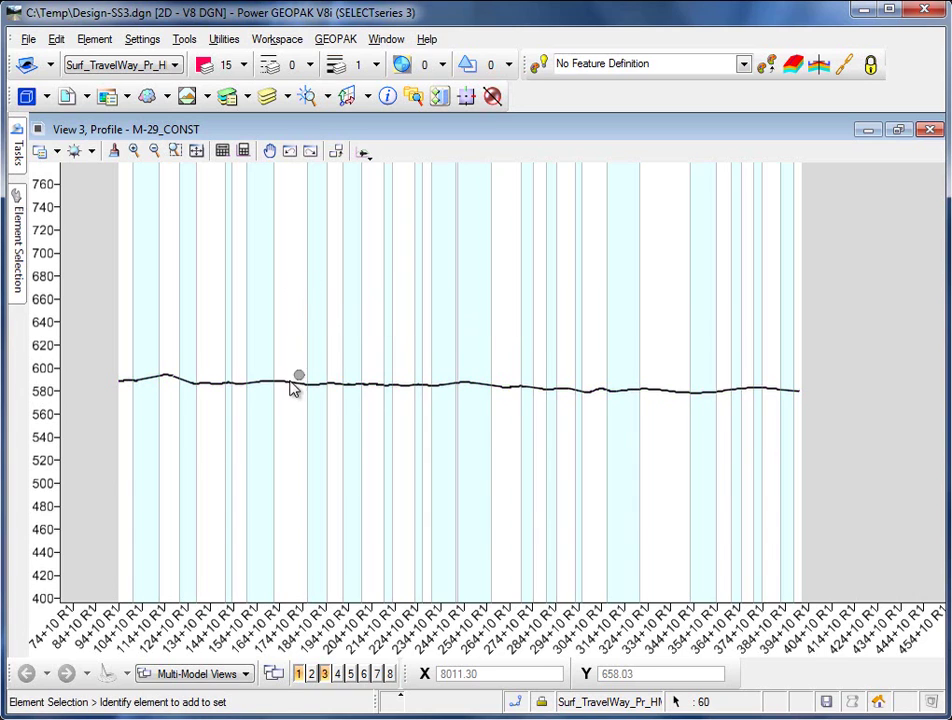
scroll(295, 385, "up", 4)
scroll(290, 390, "up", 5)
Verify a segment shows 600.00 length and -0.3000% slope labels, then fit the view
left_click(336, 366)
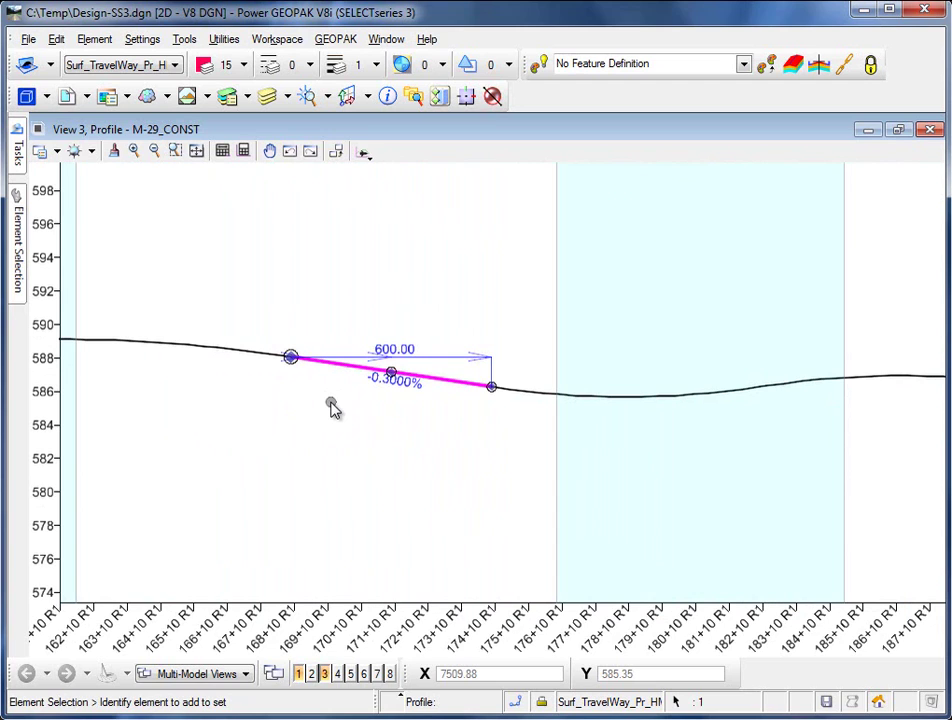
scroll(333, 408, "down", 1)
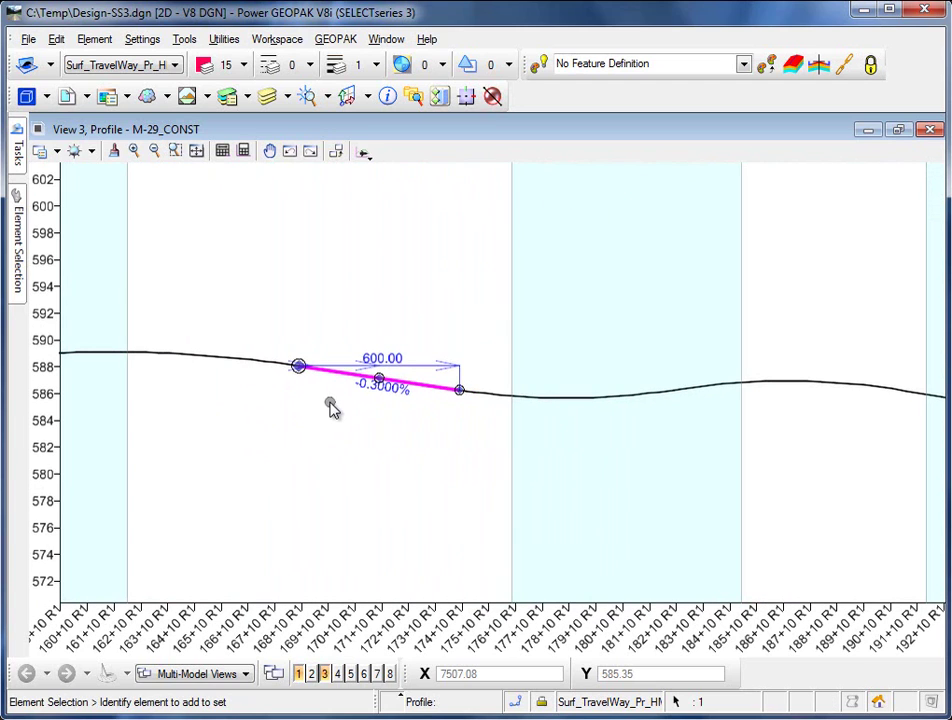
scroll(331, 406, "down", 5)
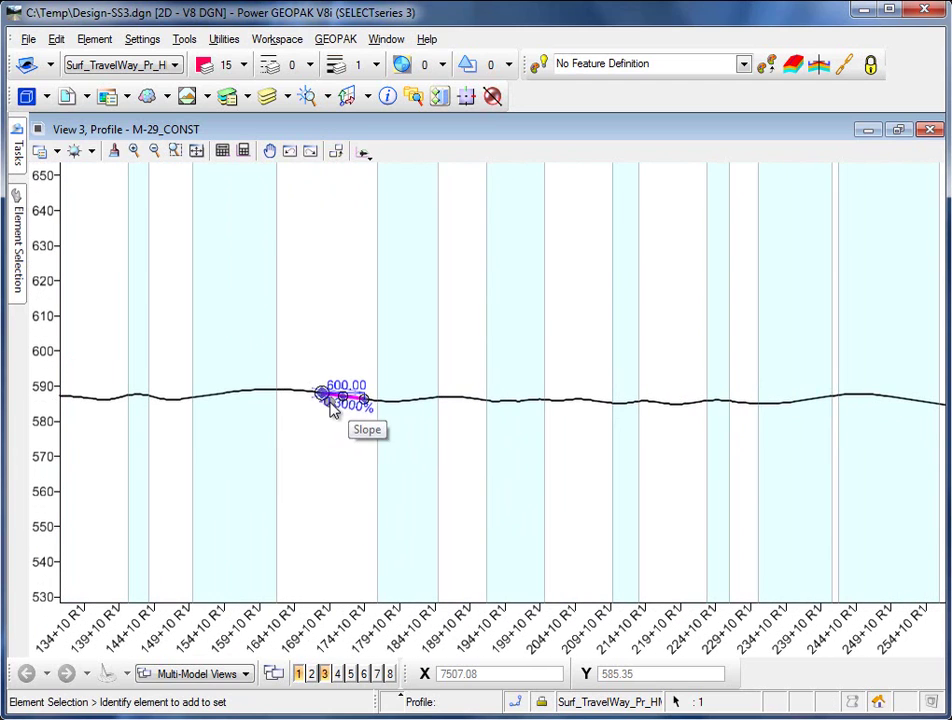
left_click(243, 150)
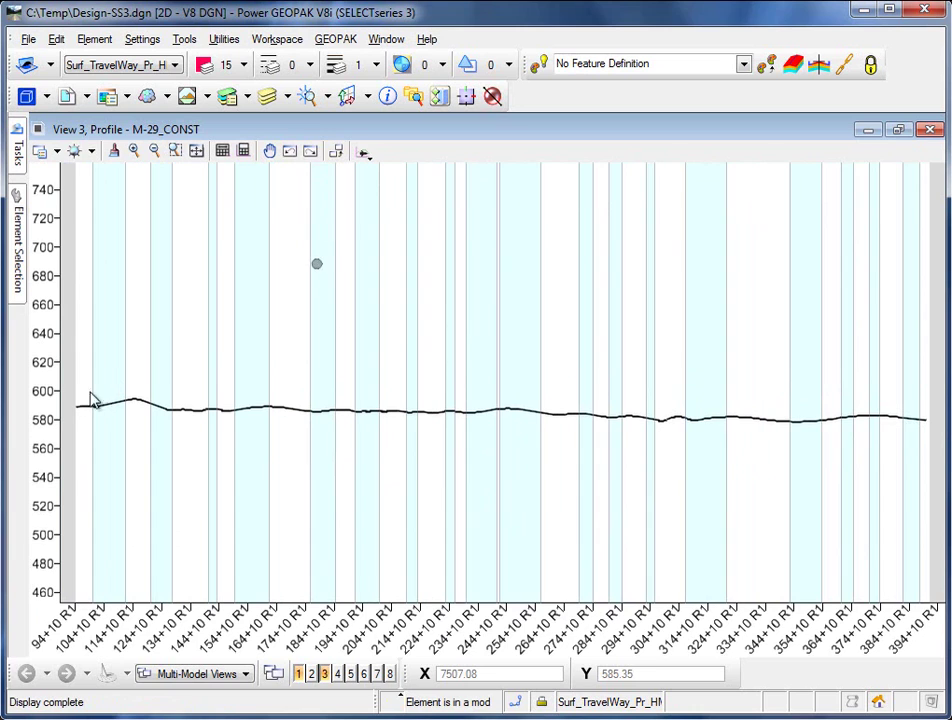
scroll(68, 418, "up", 1)
scroll(68, 418, "up", 2)
Start Profile Complex By Elements with Method set to Automatic
mouse_move(16, 125)
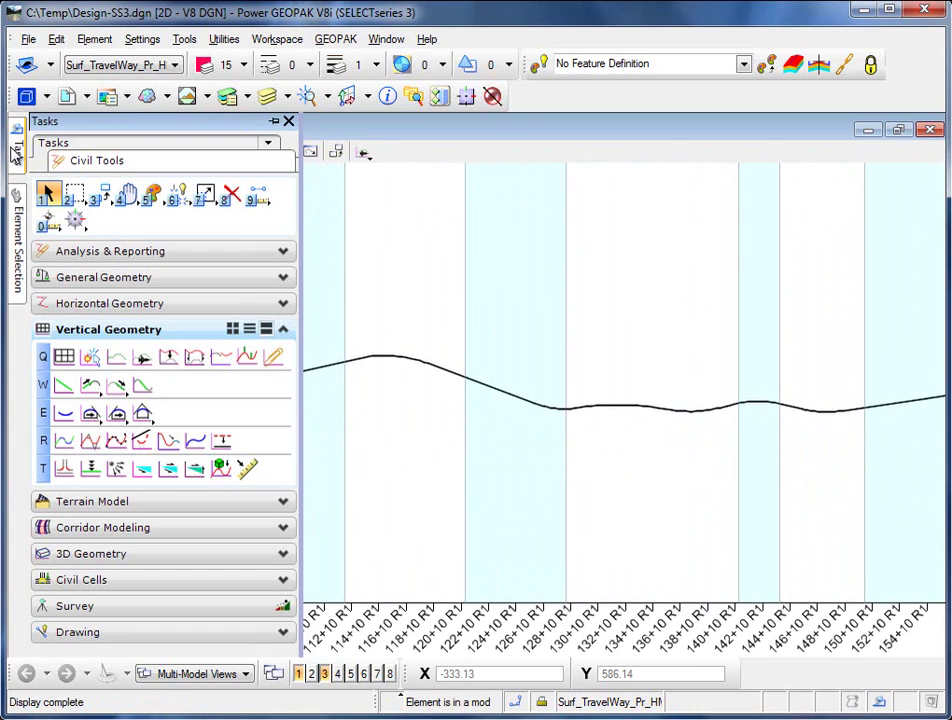
left_click(363, 152)
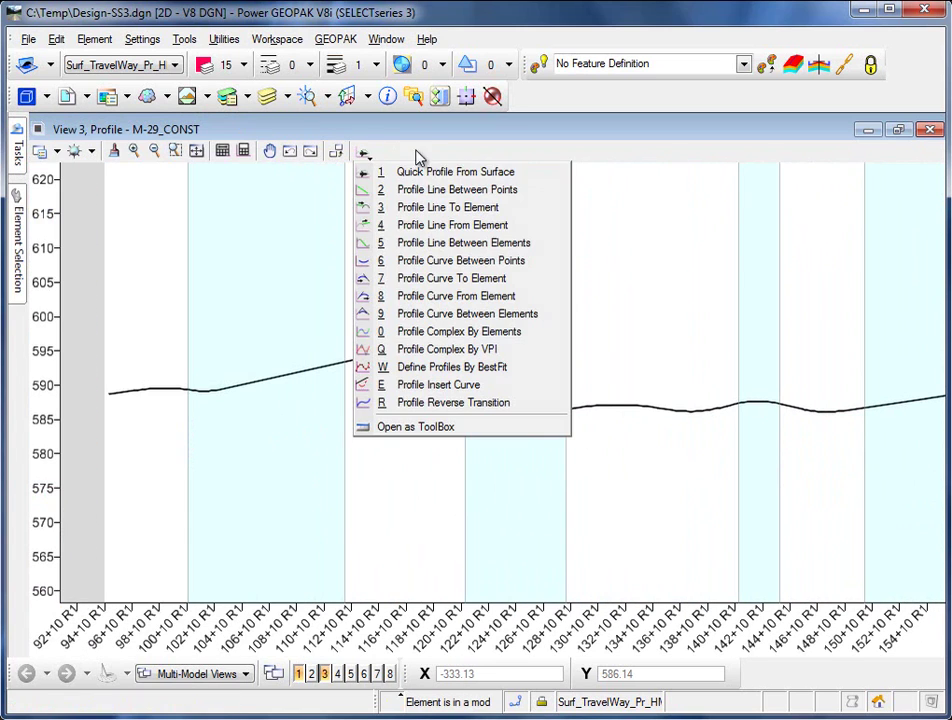
left_click(487, 341)
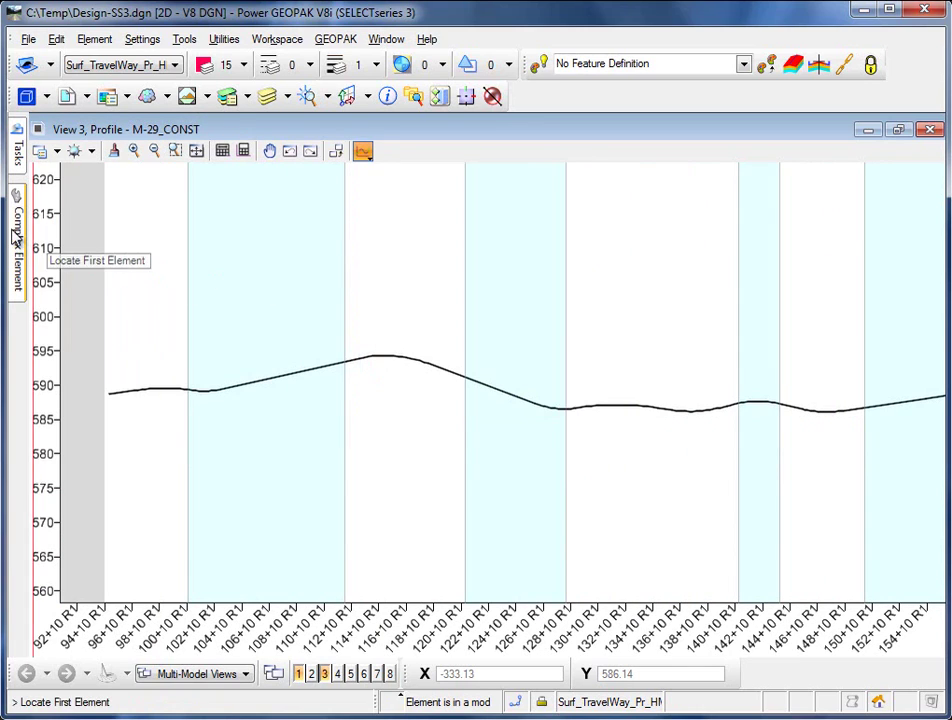
mouse_move(17, 210)
left_click(216, 147)
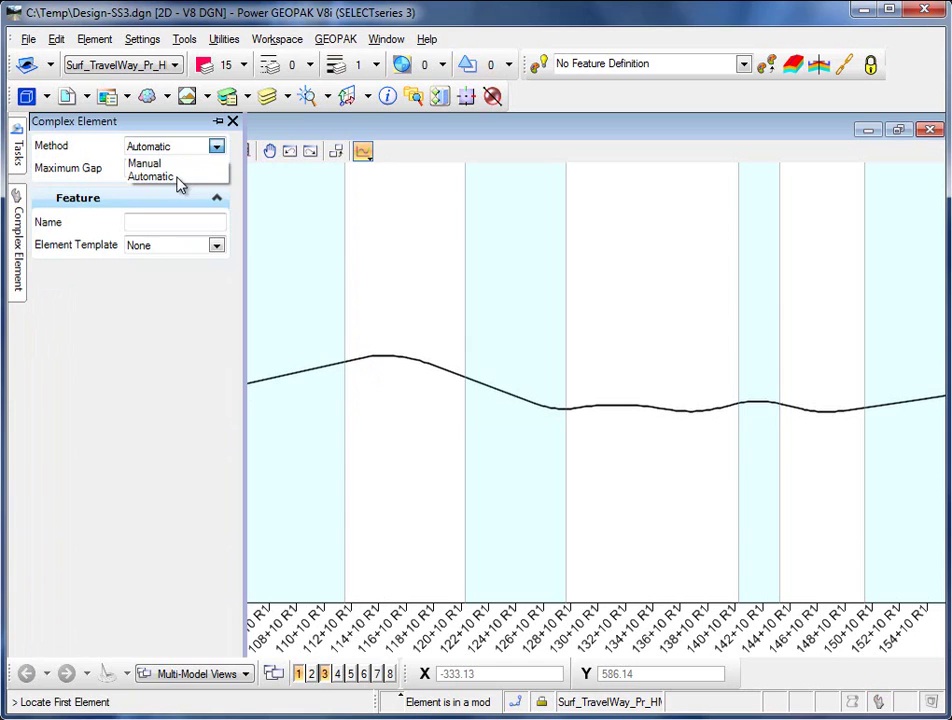
left_click(190, 177)
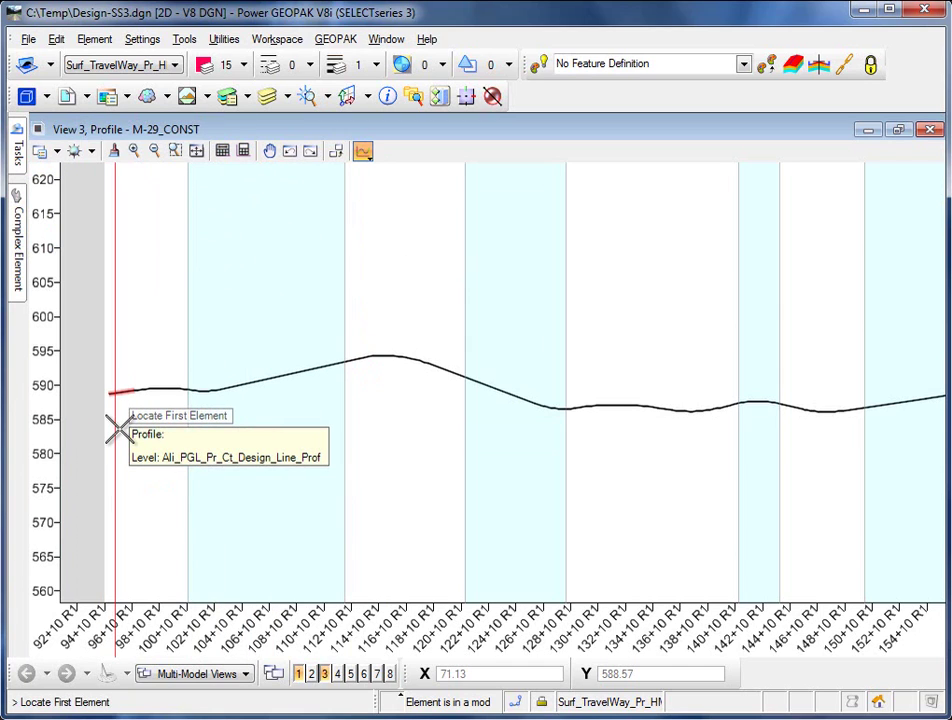
Chain the complex profile from the first element, accept it, and select the result
left_click(115, 429)
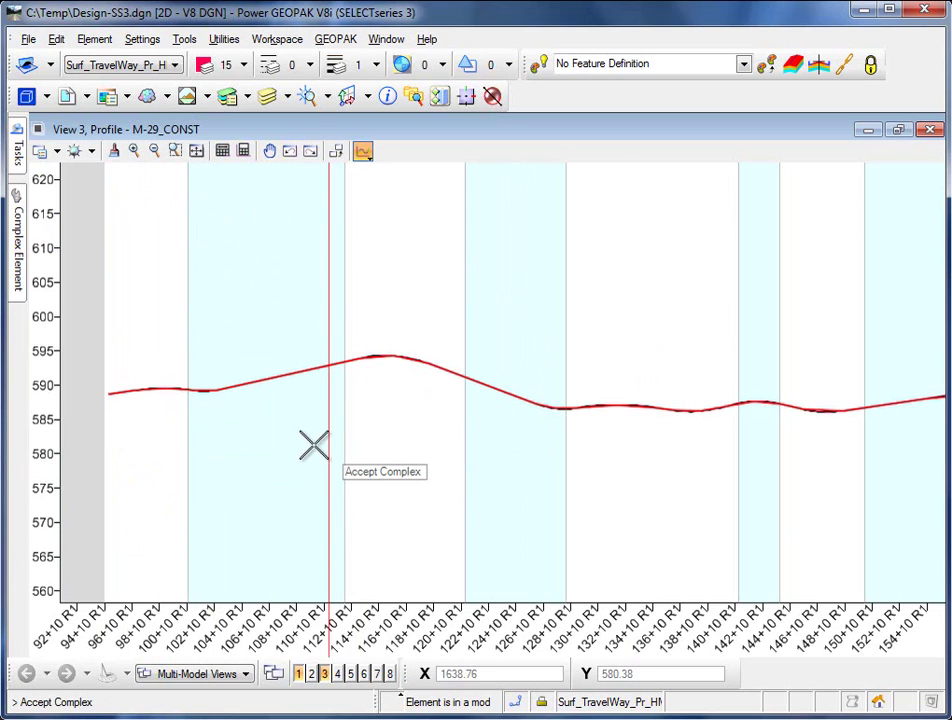
left_click(293, 436)
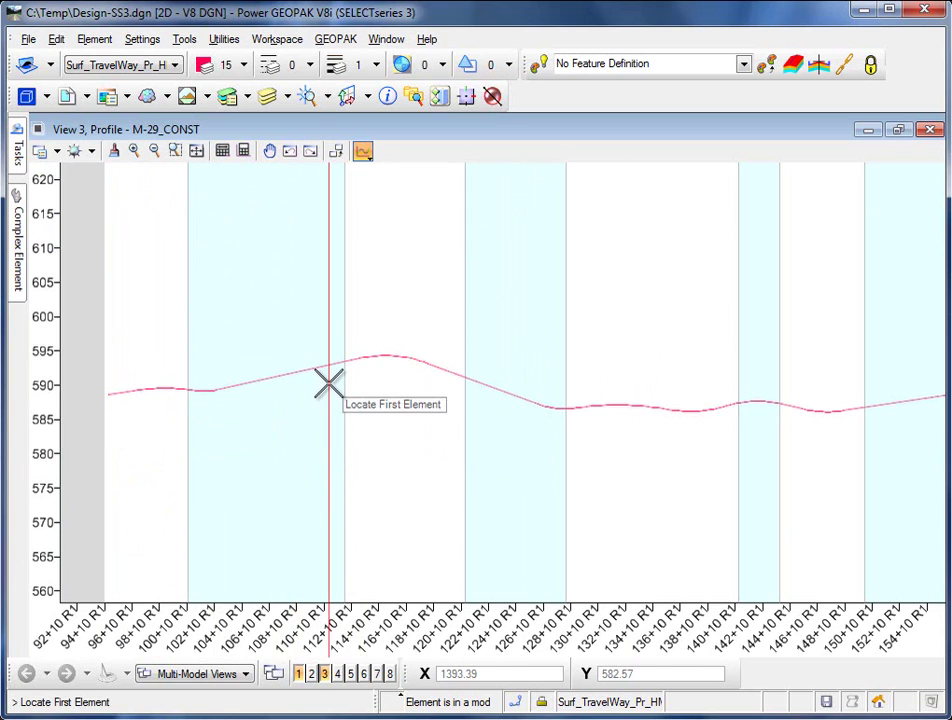
scroll(327, 384, "up", 3)
key("Escape")
left_click(412, 332)
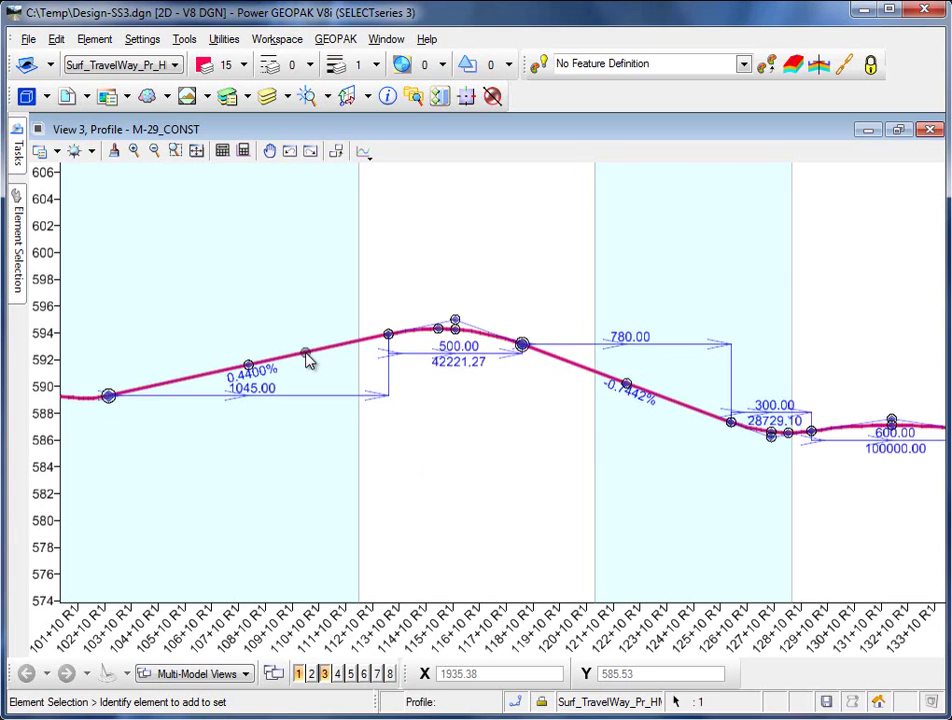
Assign DnCMan.ddb > Profile Features > Plan Grade Line > Pr. Design Profile to the complex profile
mouse_move(314, 357)
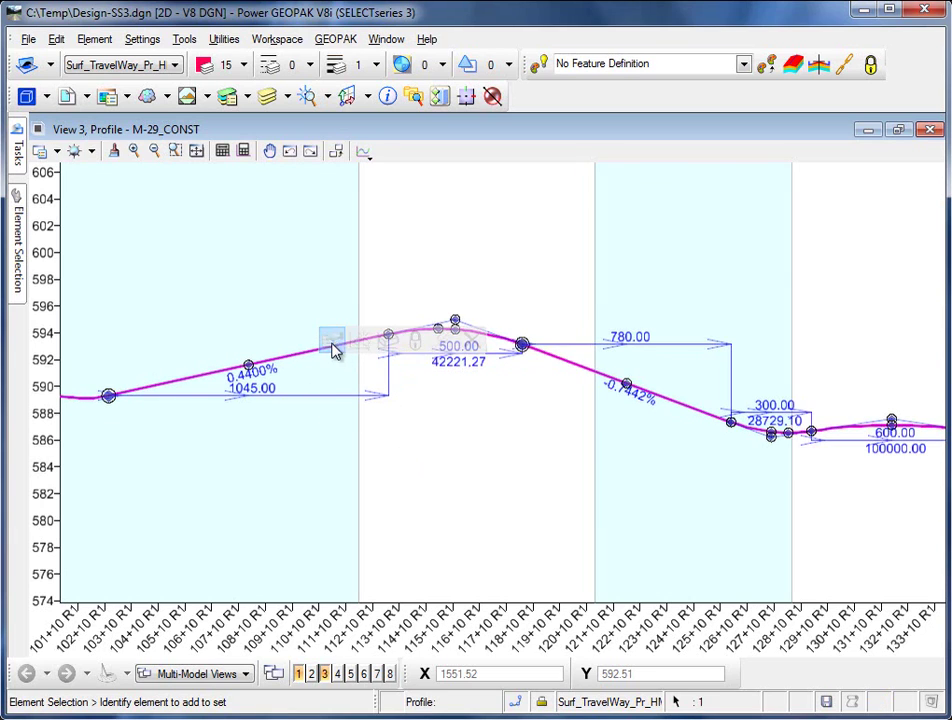
left_click(548, 378)
left_click(563, 378)
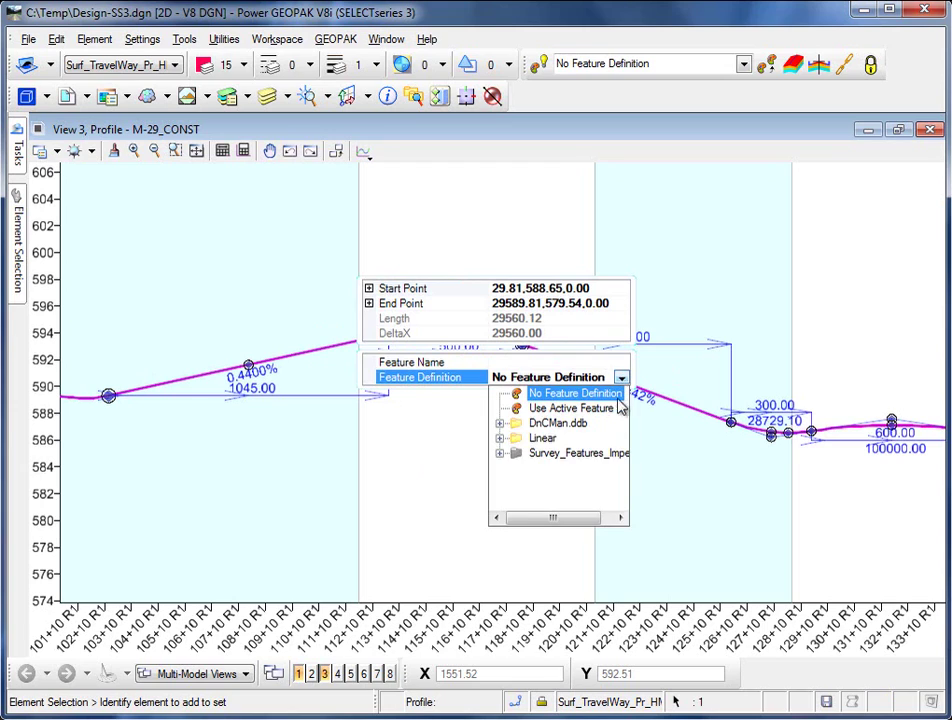
left_click(499, 423)
left_click(517, 453)
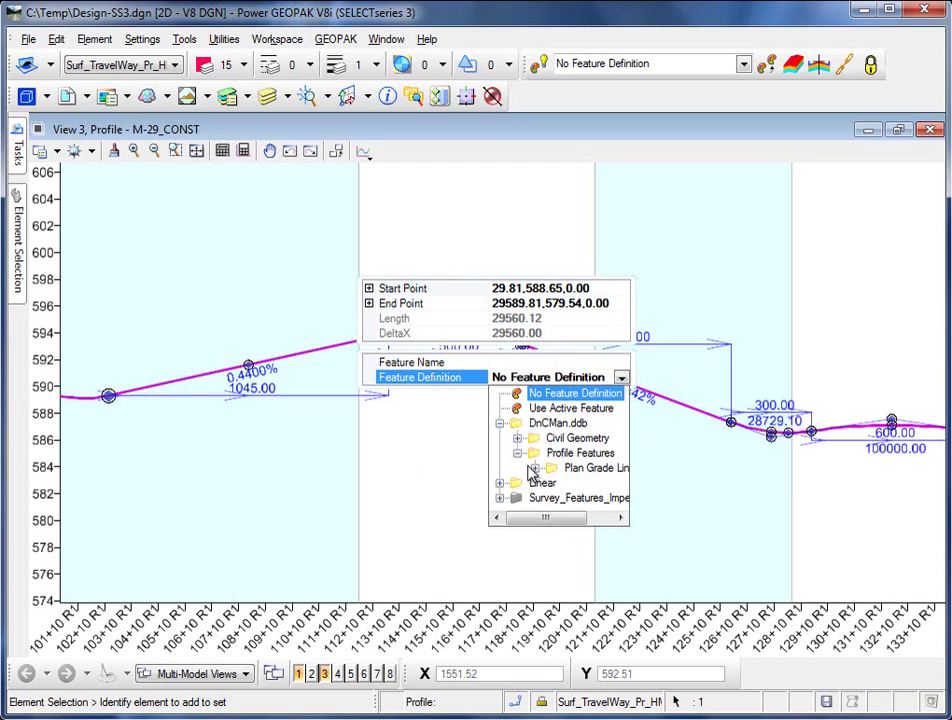
left_click(534, 468)
left_click(560, 484)
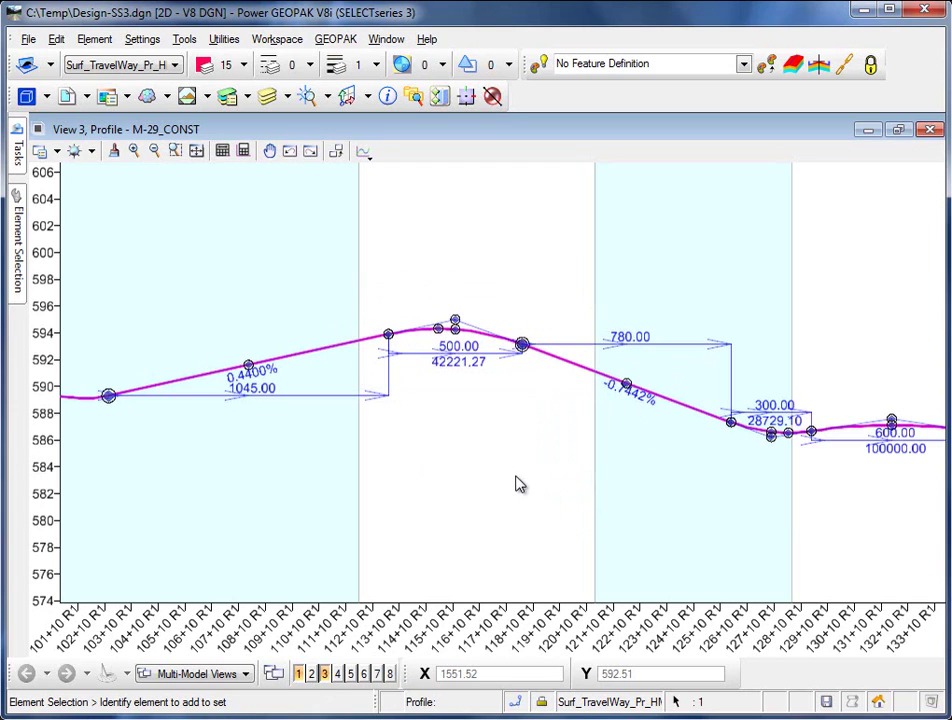
Fit the view, check the profile's VPI labels, then deselect the profile line
scroll(514, 480, "down", 1)
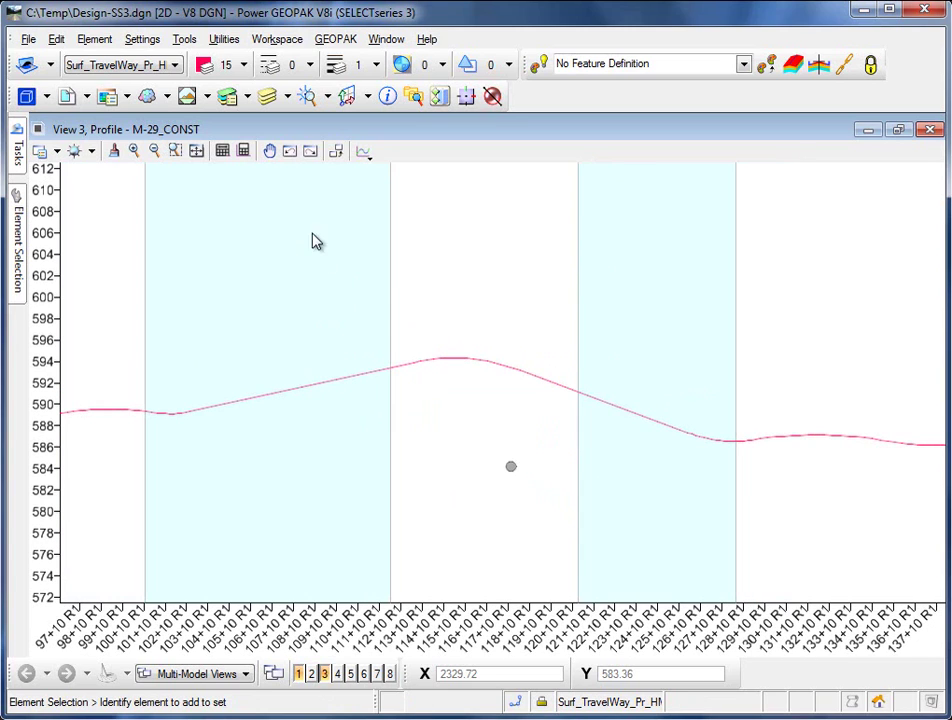
left_click(243, 151)
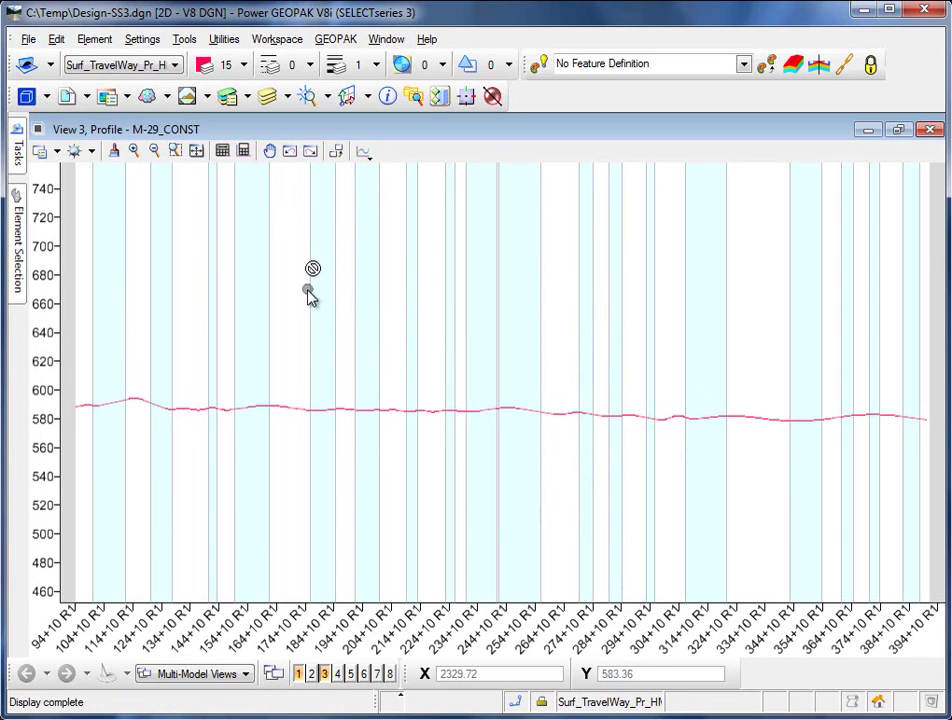
left_click(240, 421)
scroll(776, 419, "up", 3)
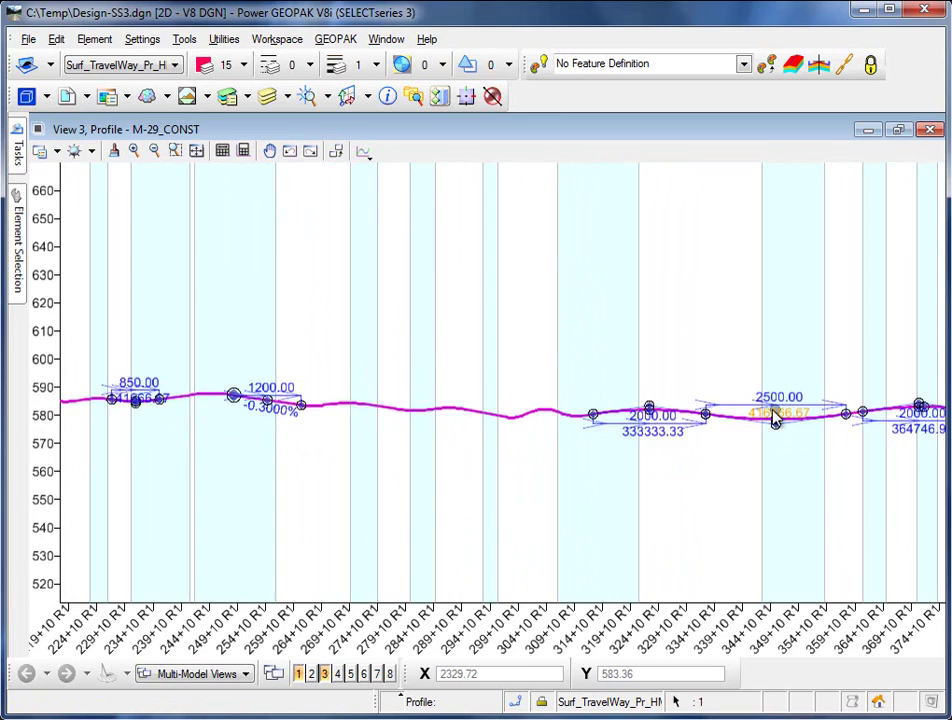
scroll(675, 430, "up", 3)
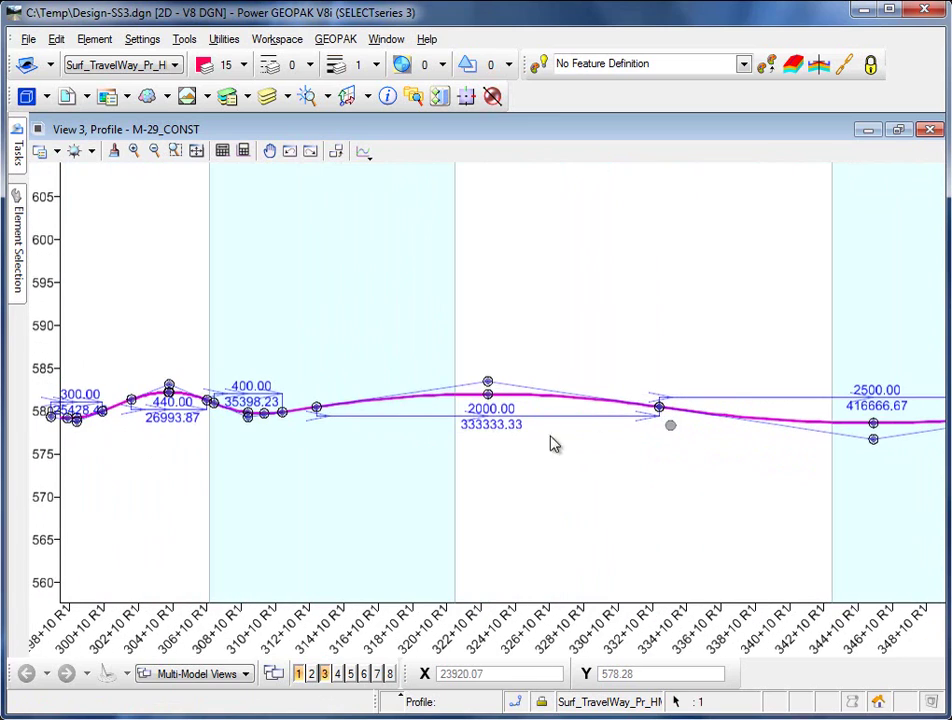
left_click(644, 293)
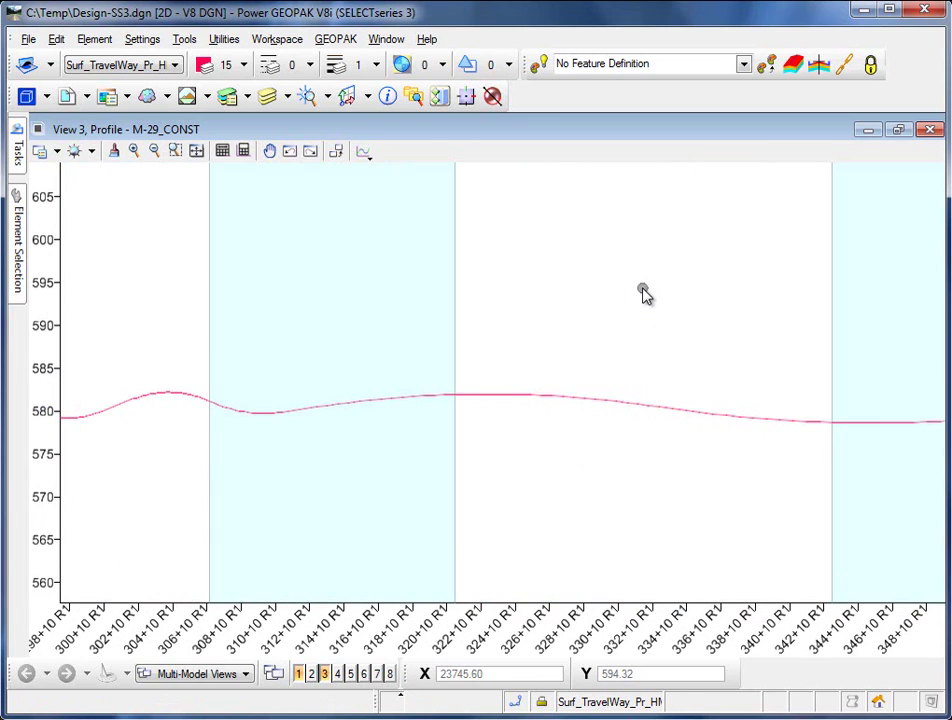